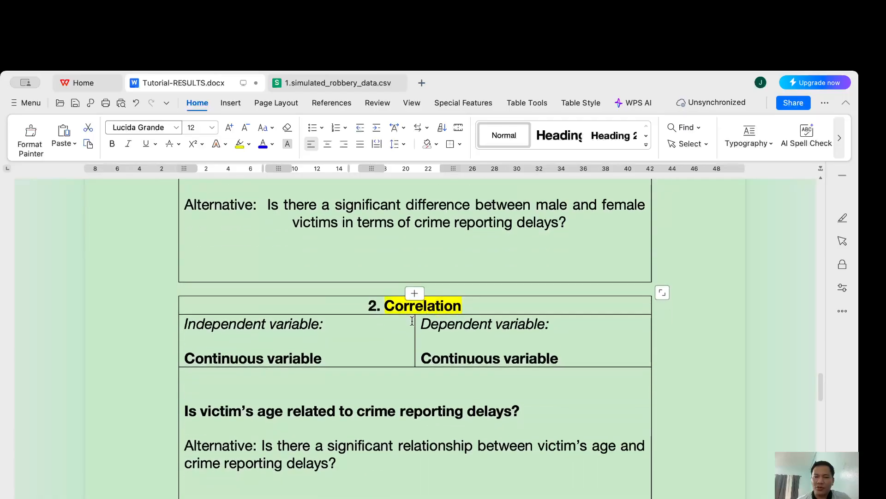
- Review the bivariate section's T-test, Correlation and Chi-square tables for the variable types each test requires
scroll(412, 321, down, 12)
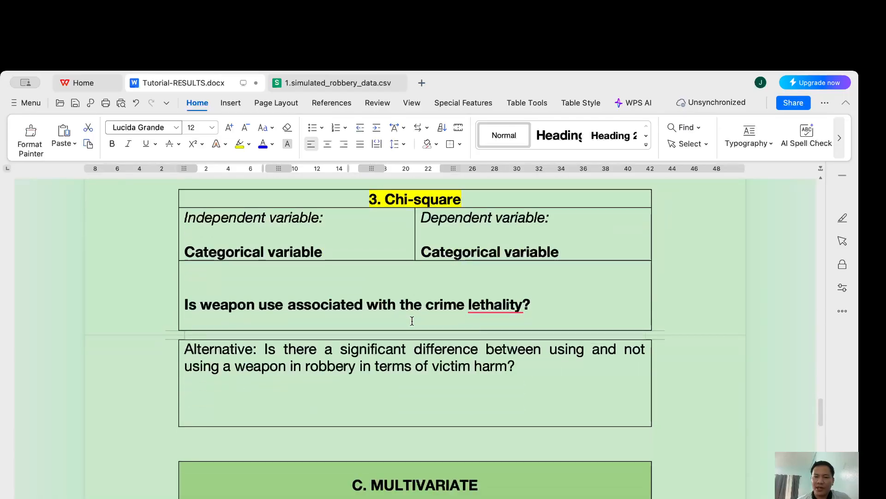
scroll(412, 321, up, 10)
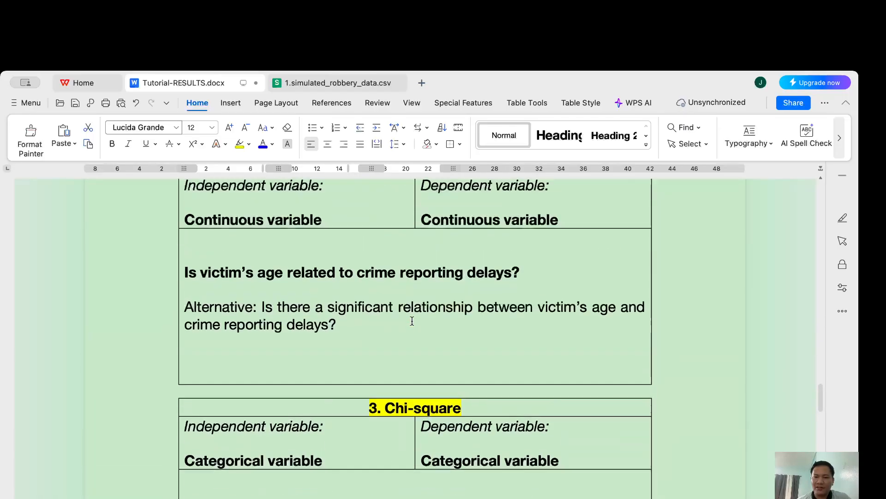
scroll(413, 321, up, 12)
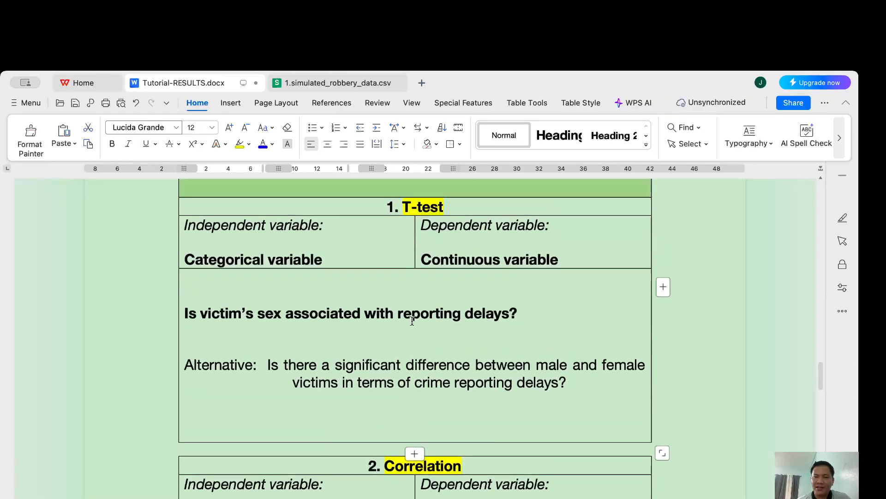
scroll(412, 321, up, 1)
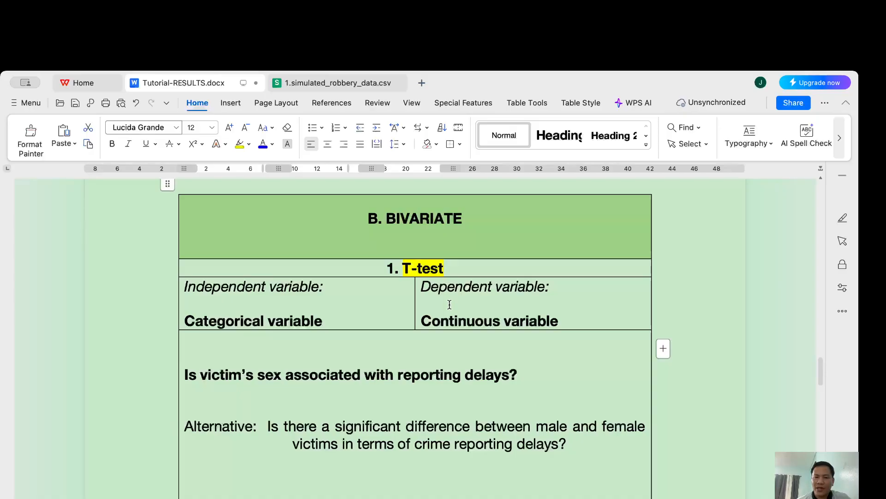
scroll(449, 304, down, 15)
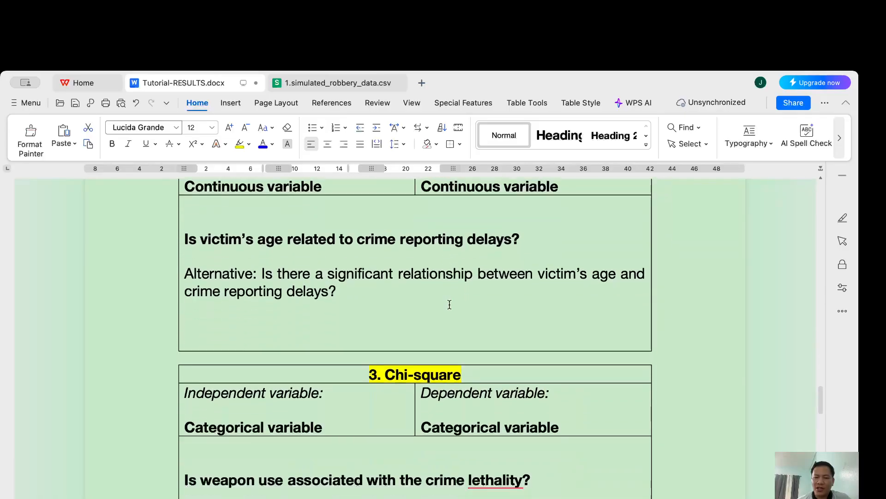
scroll(450, 304, down, 2)
scroll(450, 304, up, 8)
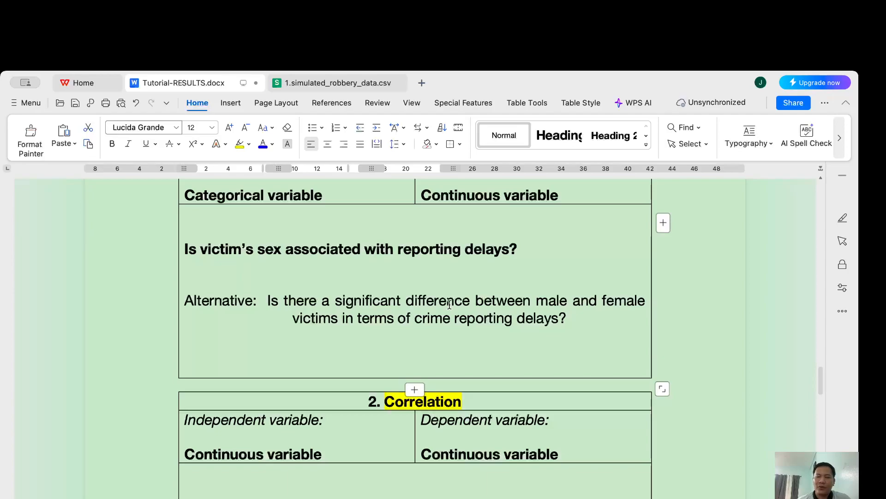
scroll(449, 304, up, 3)
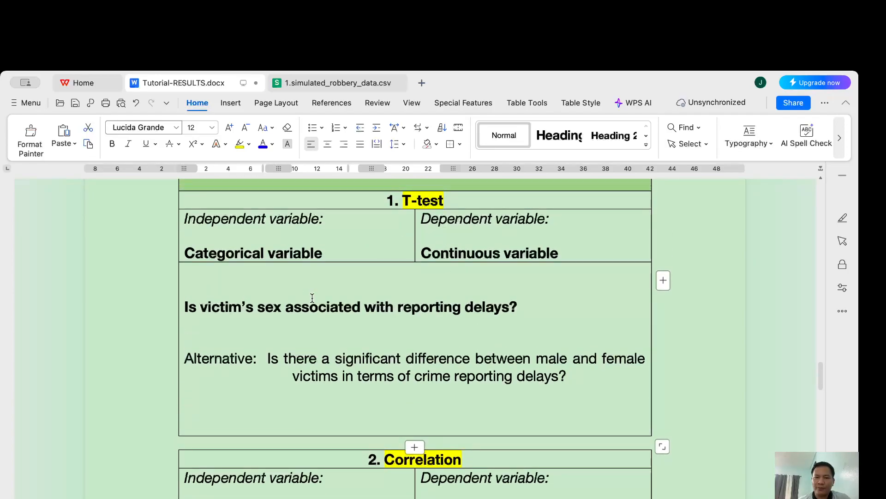
- Examine the independent and dependent variables named in the research questions for the T-test, Correlation and Chi-square
click(265, 306)
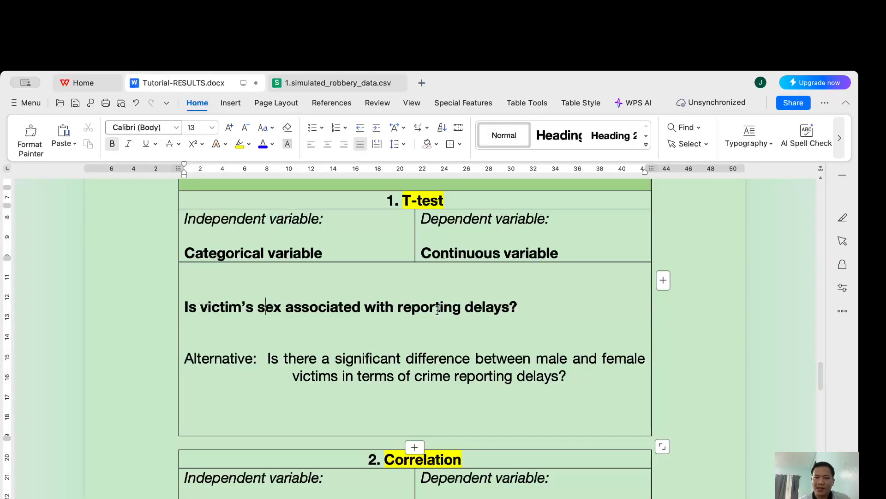
drag(404, 307, 517, 307)
scroll(515, 307, down, 5)
click(427, 299)
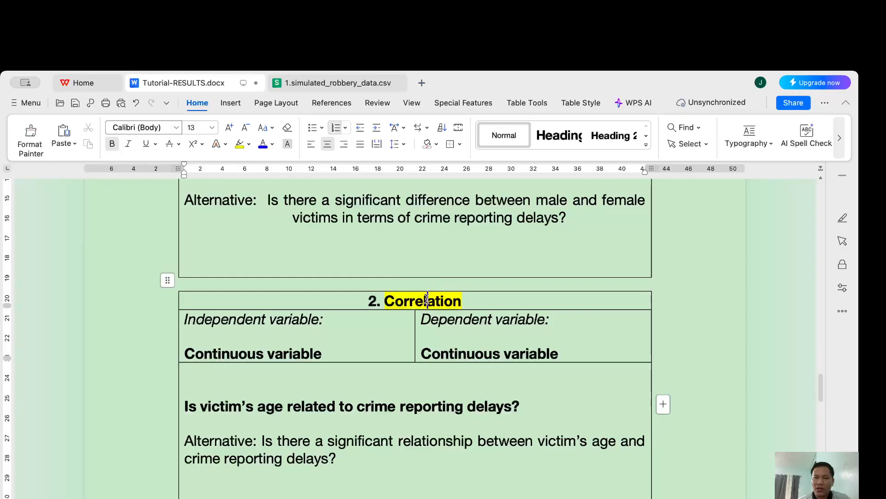
double_click(263, 405)
drag(366, 405, 514, 402)
scroll(513, 403, down, 5)
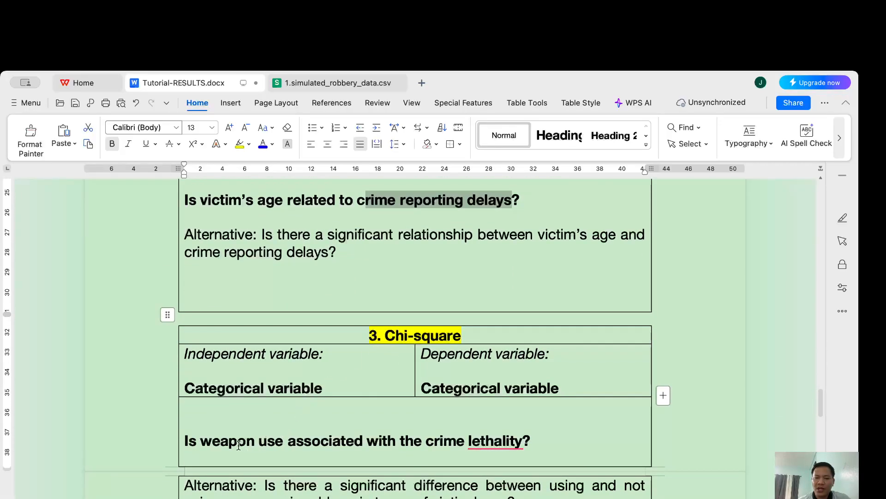
drag(212, 440, 272, 439)
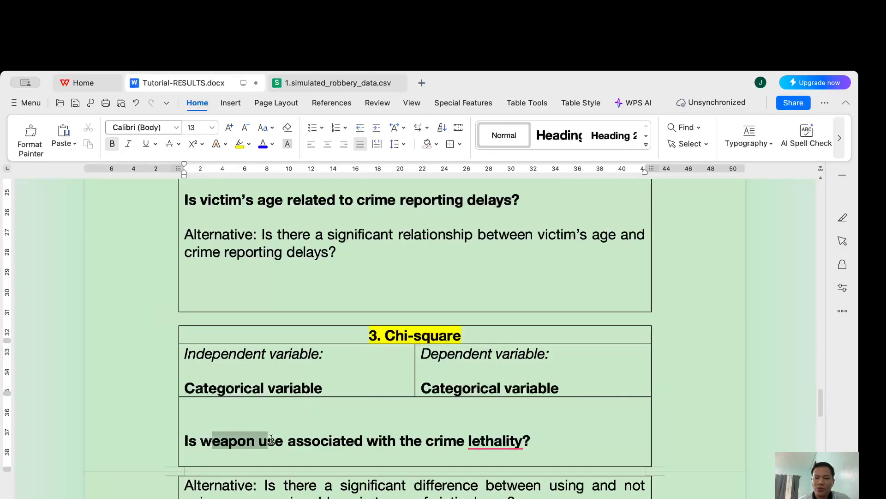
click(450, 436)
click(428, 442)
drag(428, 441, 544, 432)
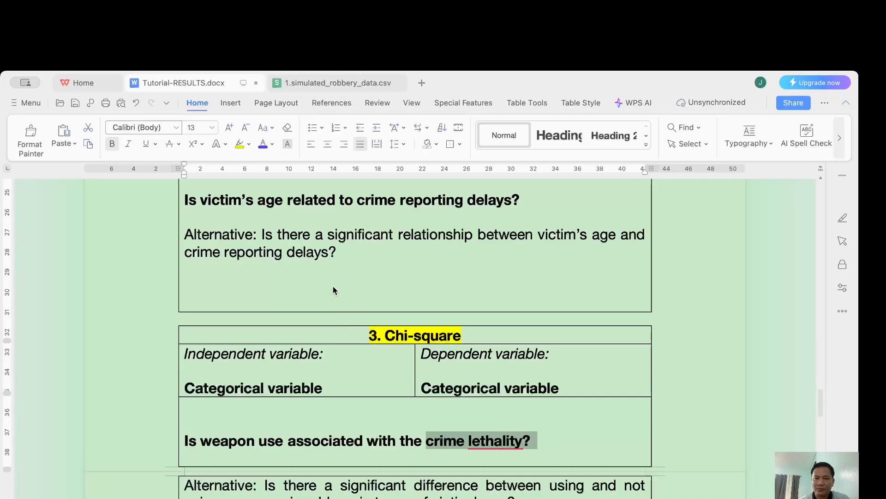
- Switch to JASP and run a classical independent samples t-test with report_delay_minutes as the dependent variable and victim_sex as the grouping variable
key(super+Tab)
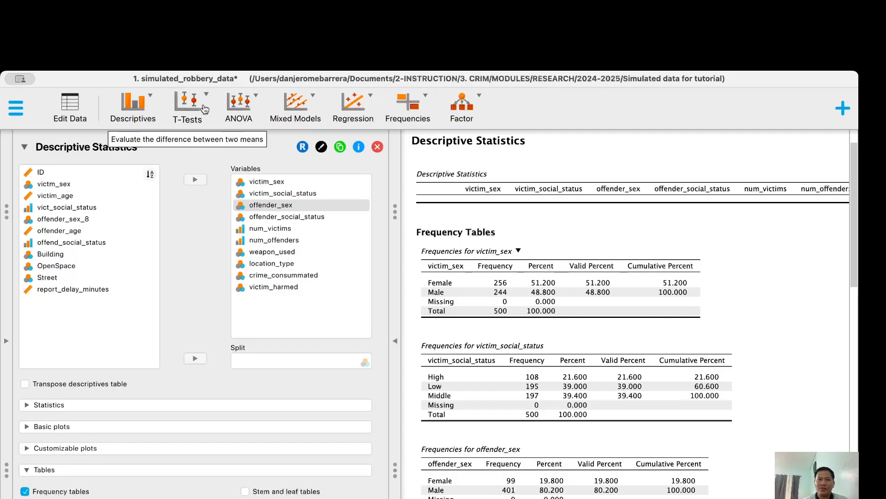
click(205, 109)
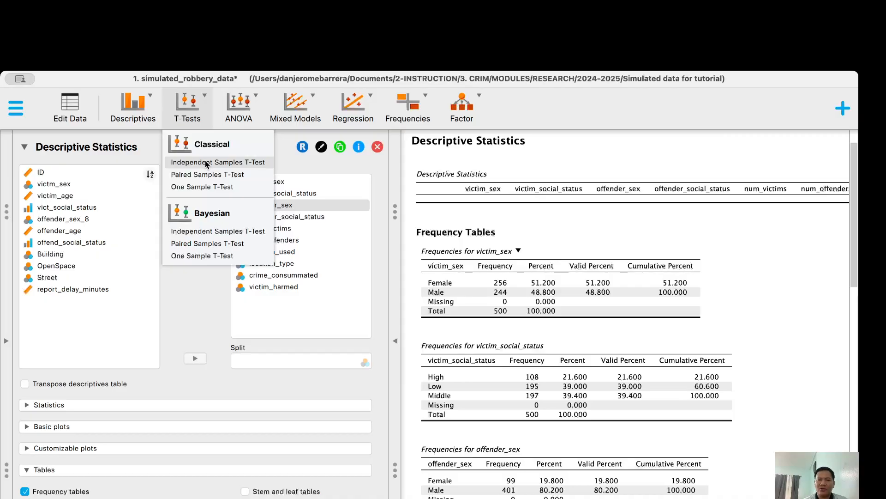
click(206, 164)
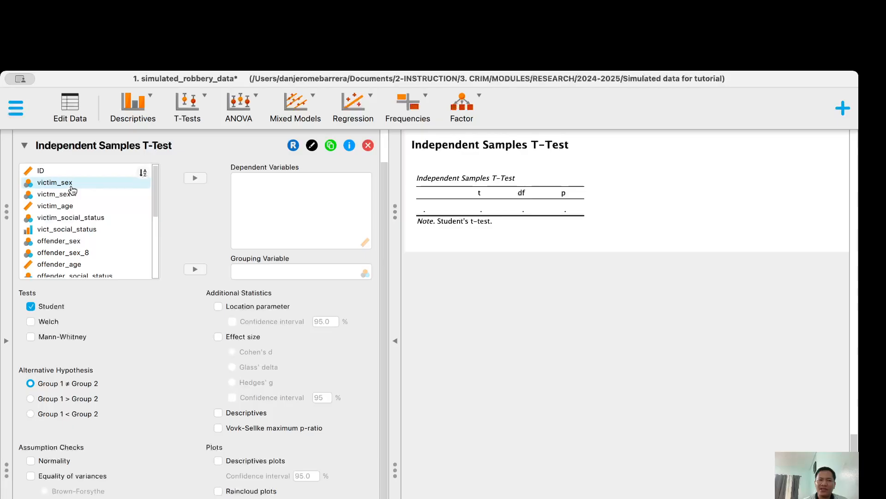
click(67, 183)
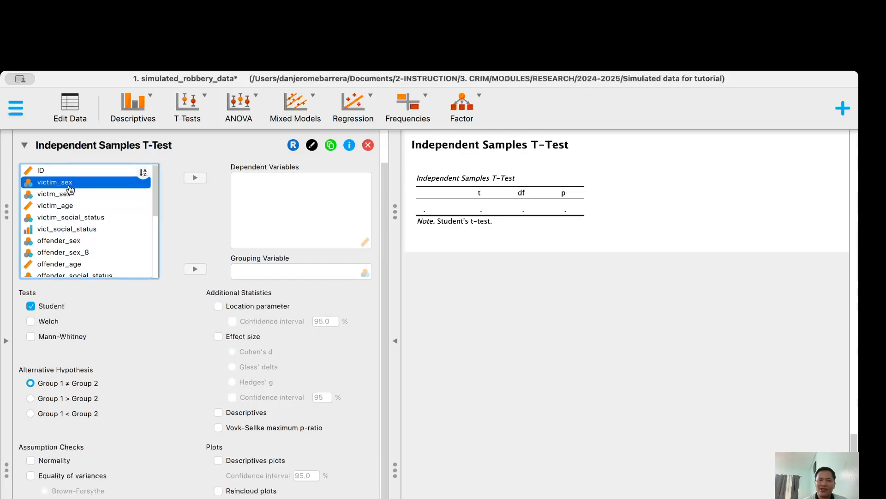
click(194, 270)
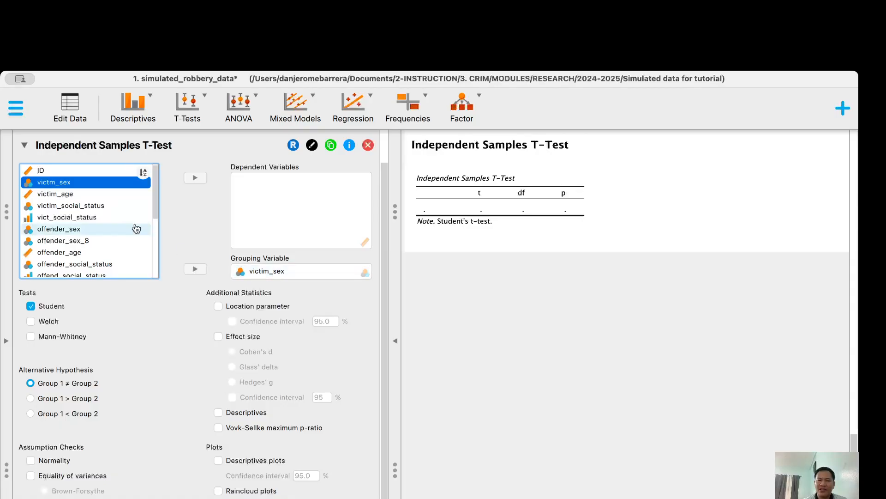
scroll(121, 224, down, 5)
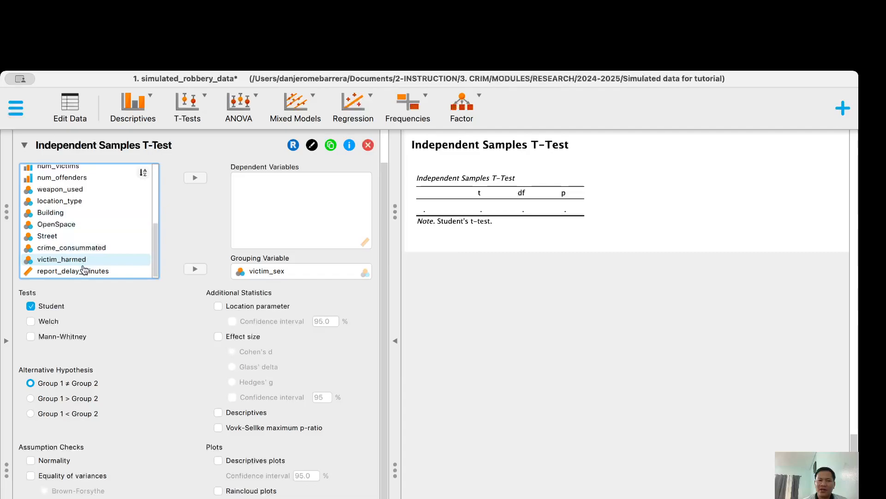
click(109, 271)
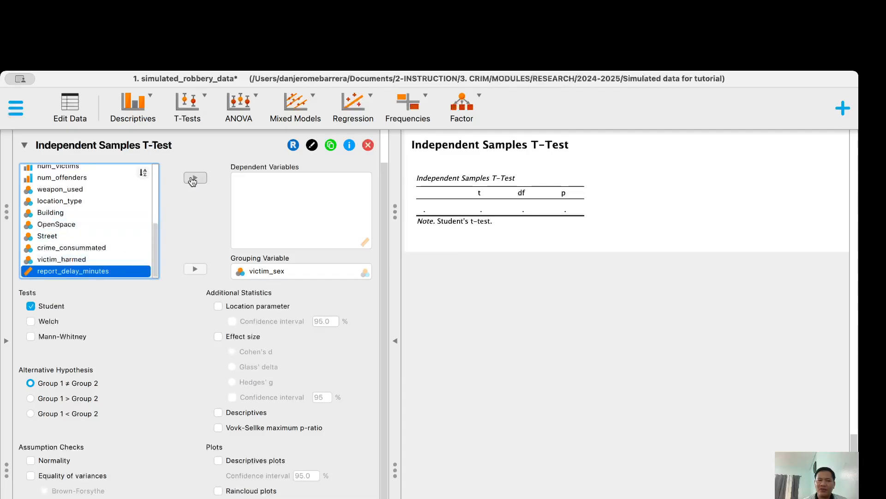
click(193, 179)
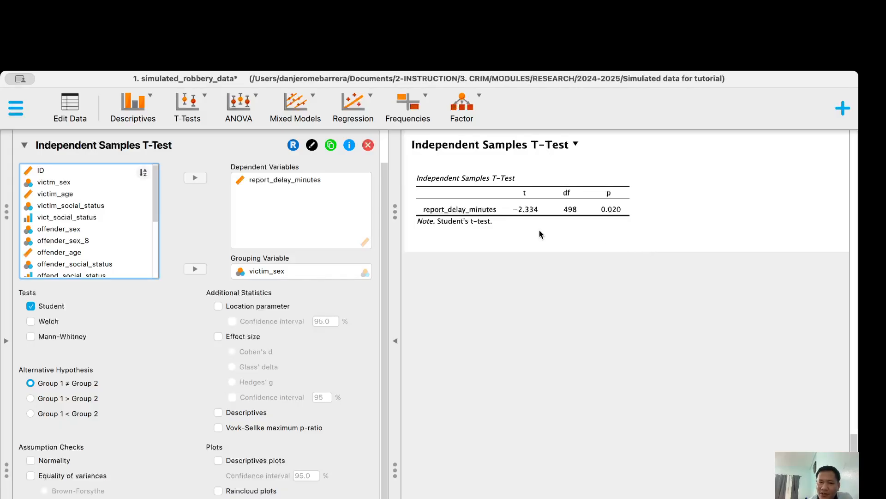
- Add group descriptives to the t-test output and copy the Independent Samples T-Test results table
click(141, 347)
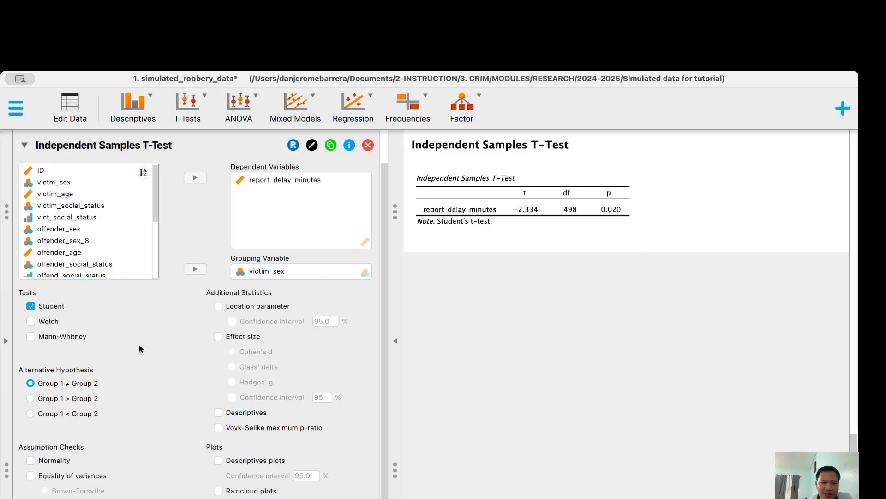
scroll(140, 344, down, 2)
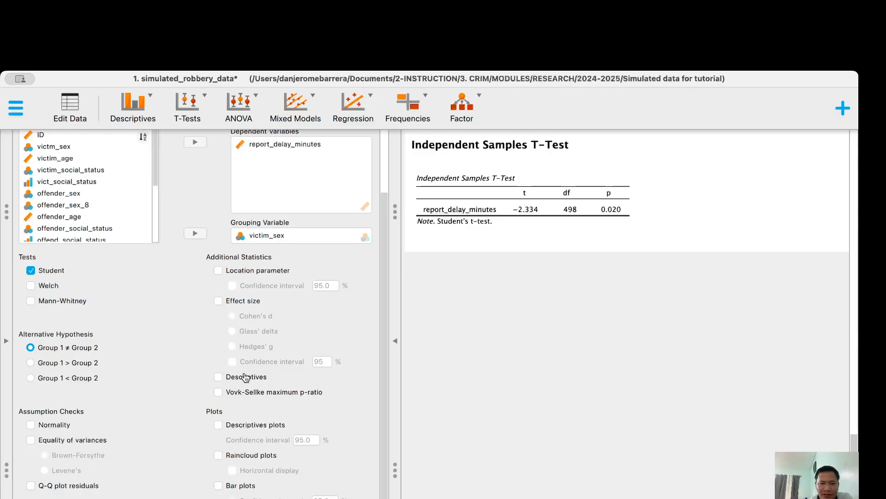
click(219, 378)
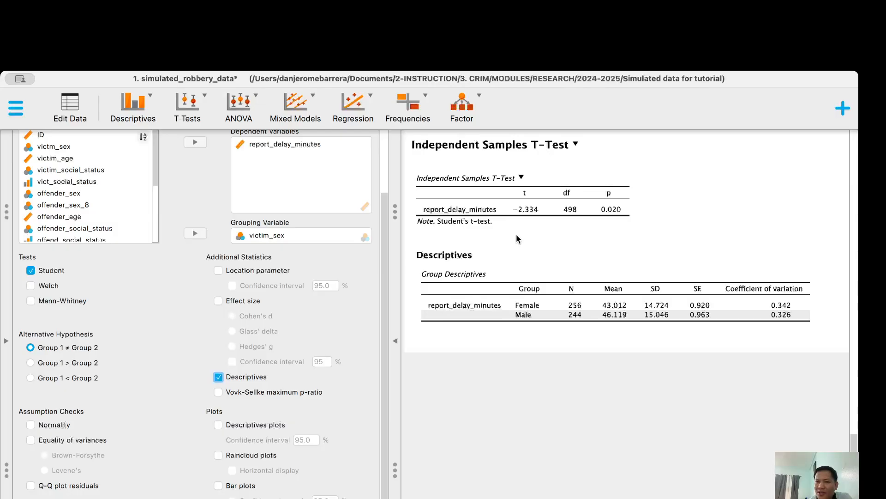
click(521, 178)
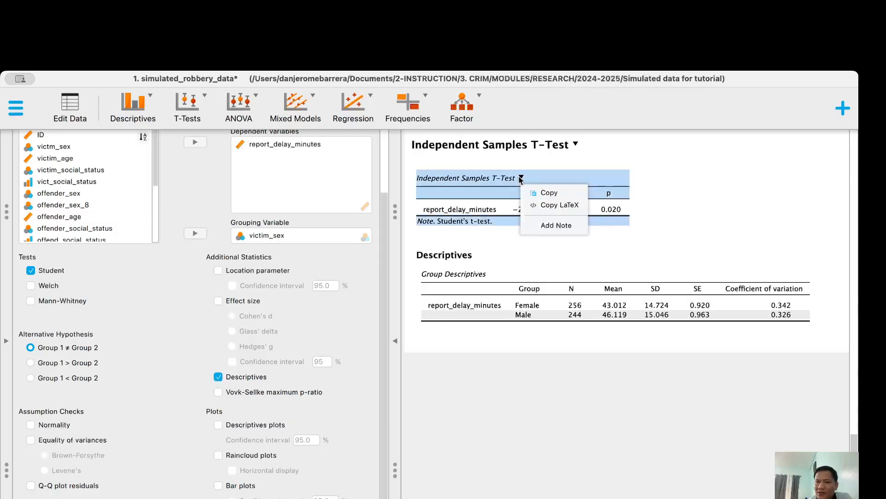
click(538, 190)
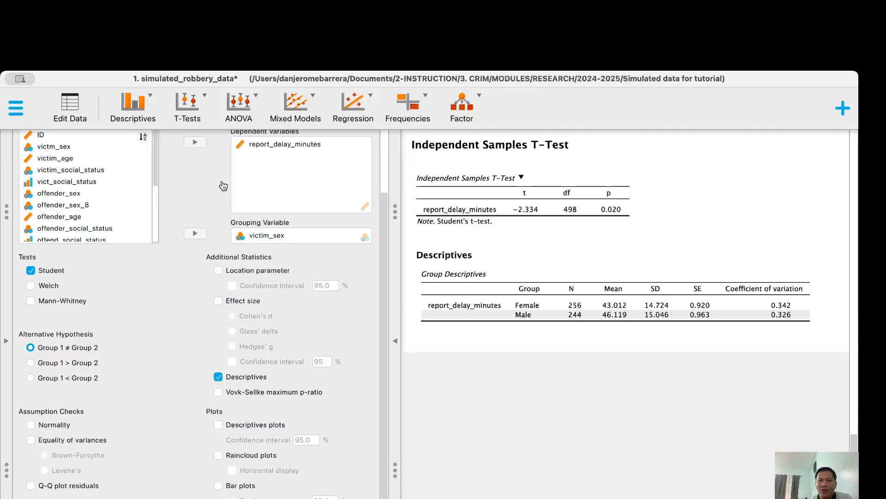
- Run a classical Pearson correlation between victim_age and report_delay_minutes
click(361, 110)
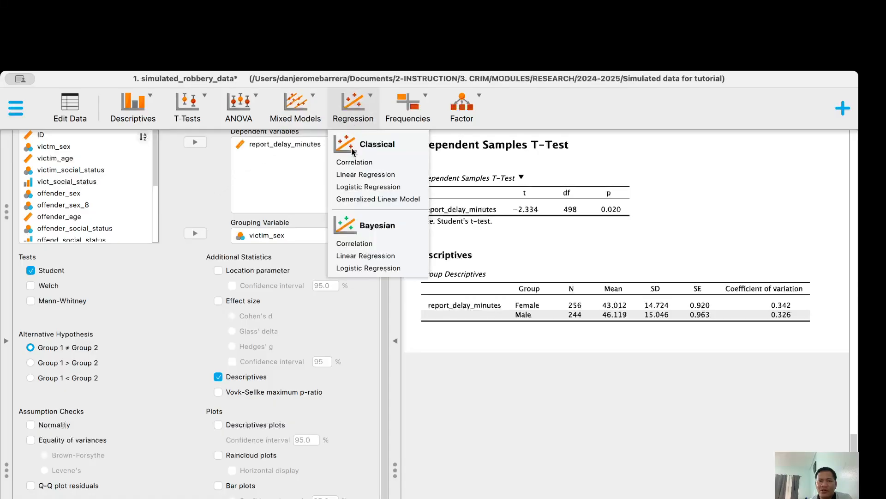
click(351, 160)
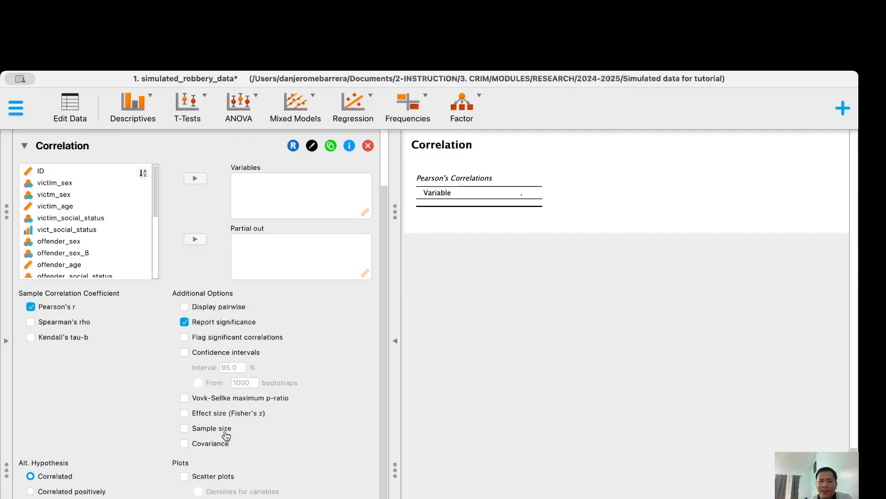
click(261, 497)
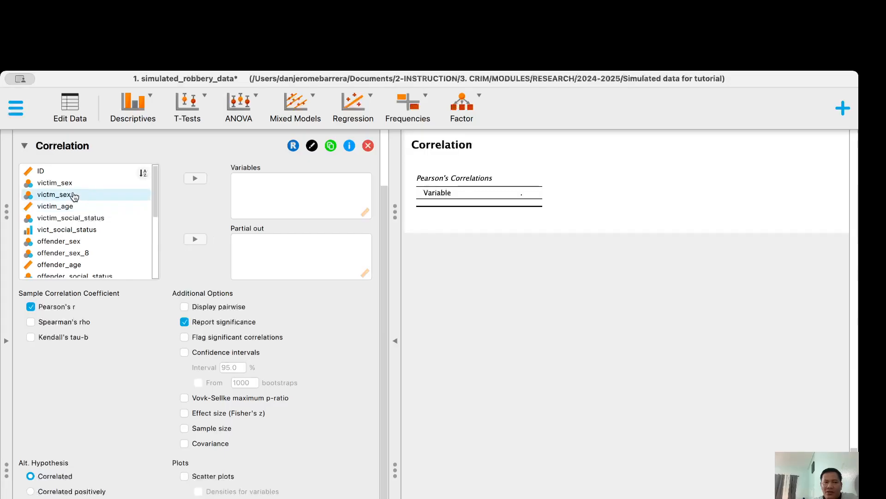
click(65, 209)
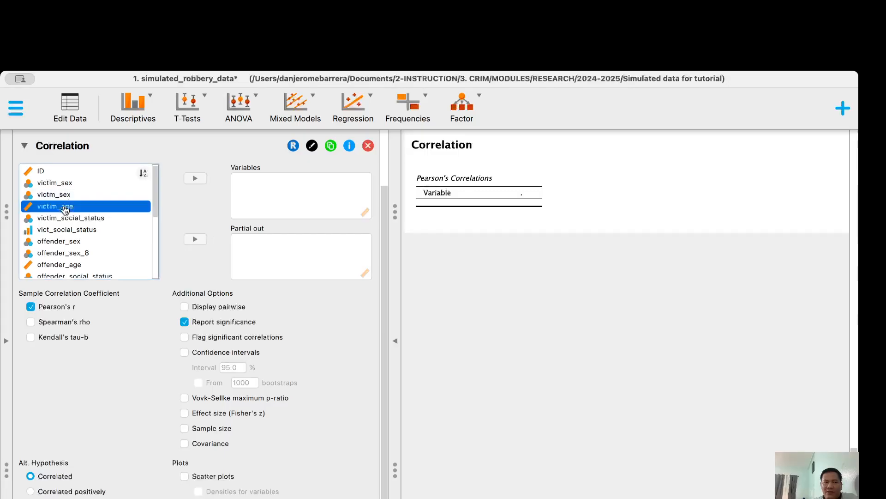
click(196, 180)
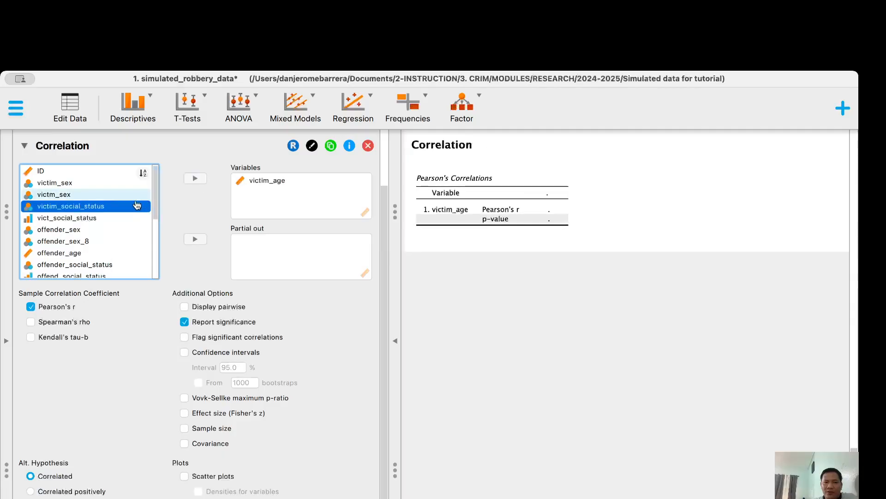
scroll(95, 242, down, 5)
click(71, 273)
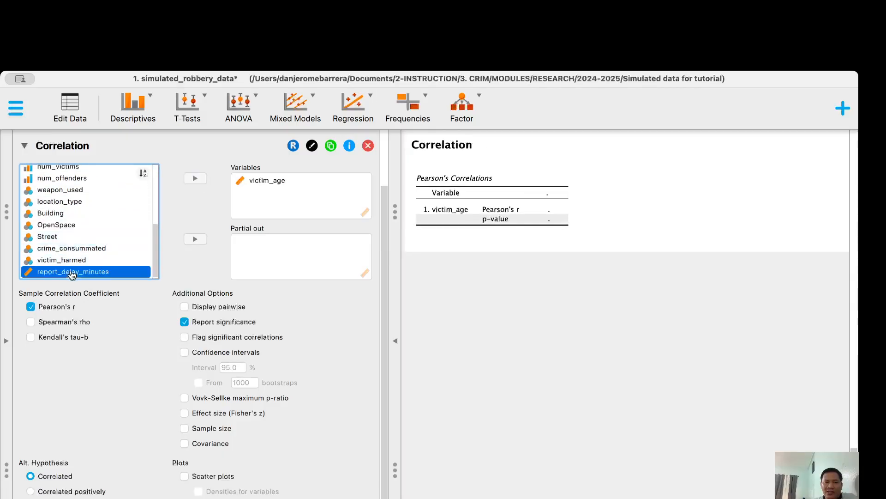
click(196, 179)
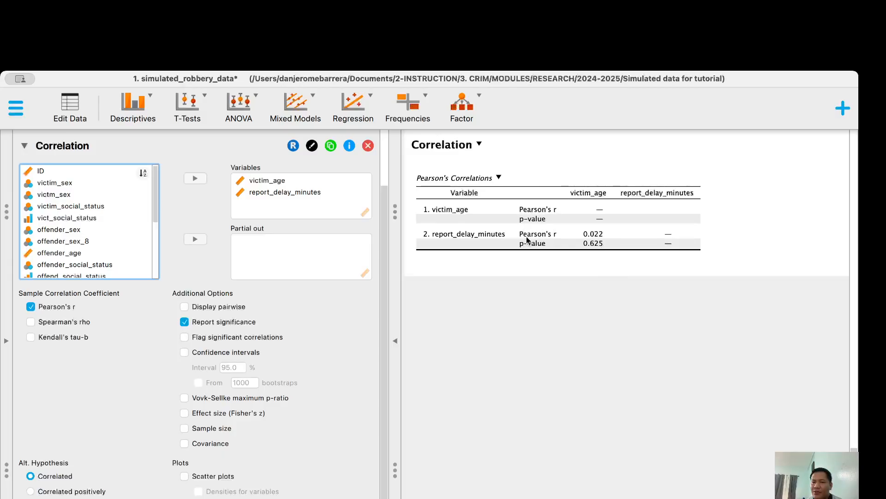
click(586, 236)
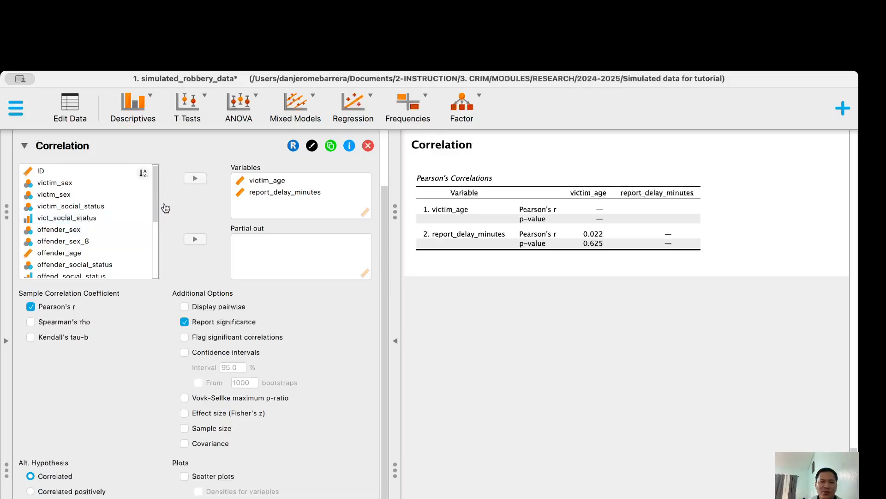
scroll(160, 215, down, 2)
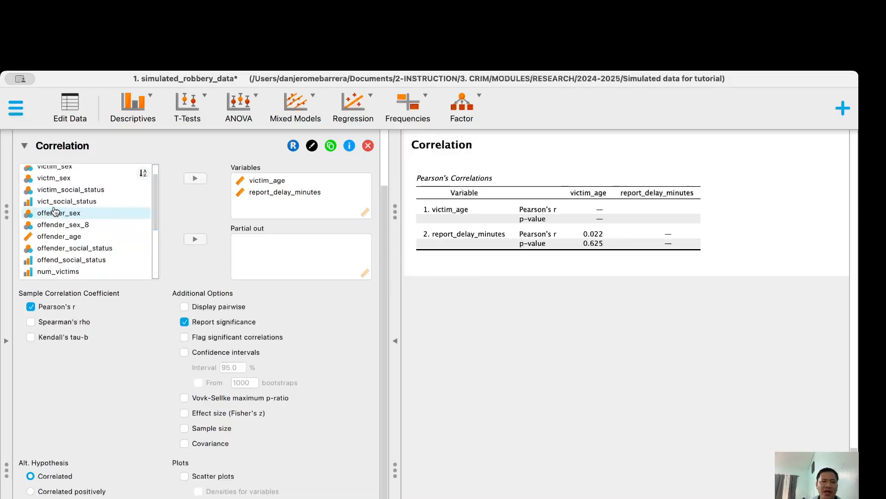
scroll(56, 221, up, 2)
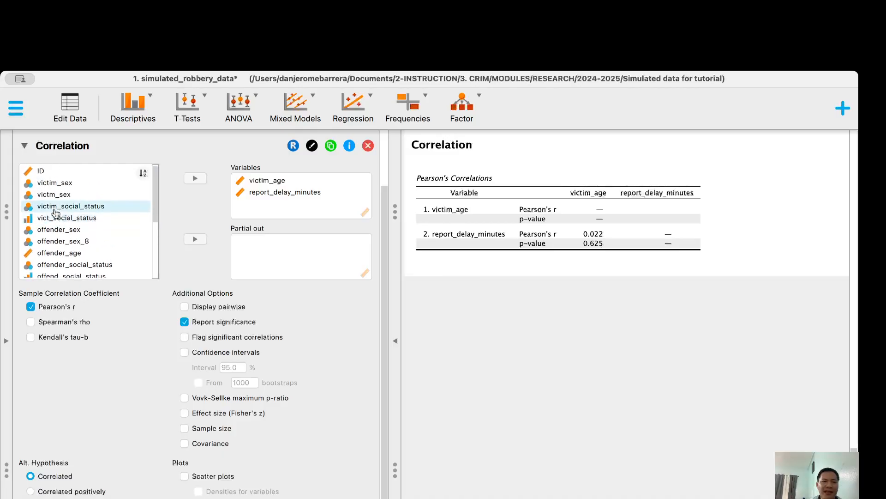
- Add offender_age, num_victims and num_offenders to the variables of the Pearson correlation
scroll(54, 230, down, 1)
click(57, 242)
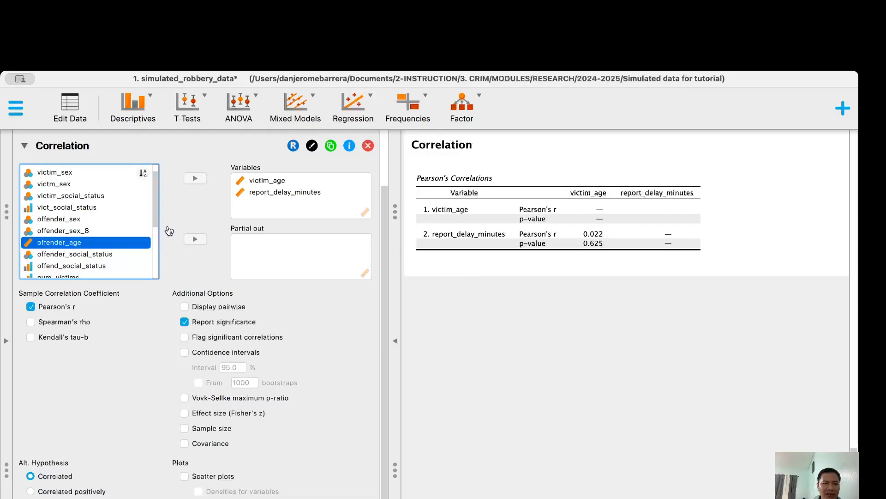
click(195, 178)
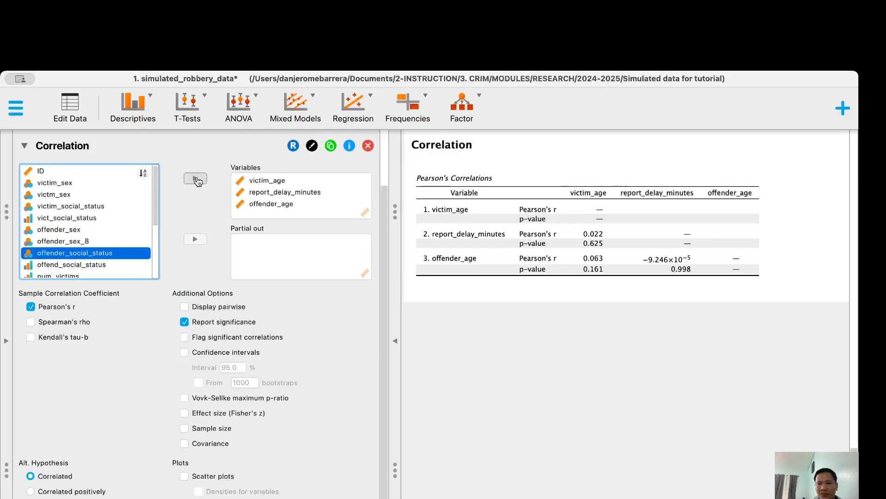
scroll(98, 226, down, 3)
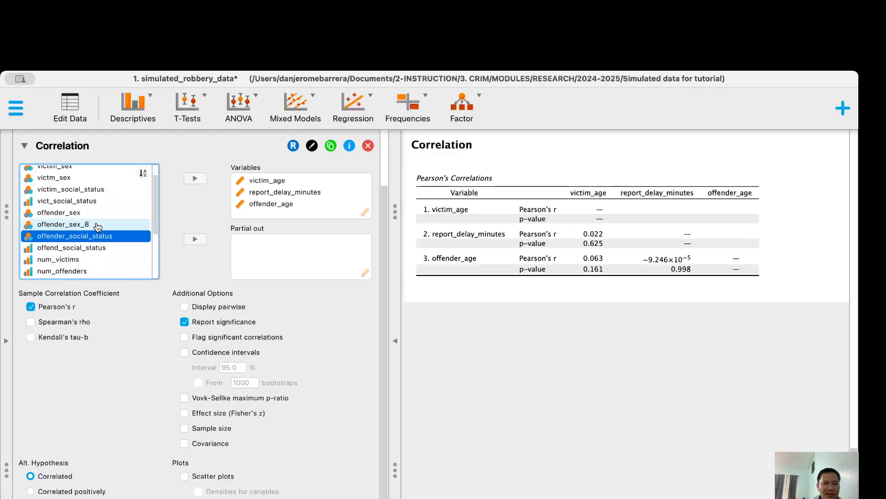
scroll(98, 227, down, 1)
click(98, 225)
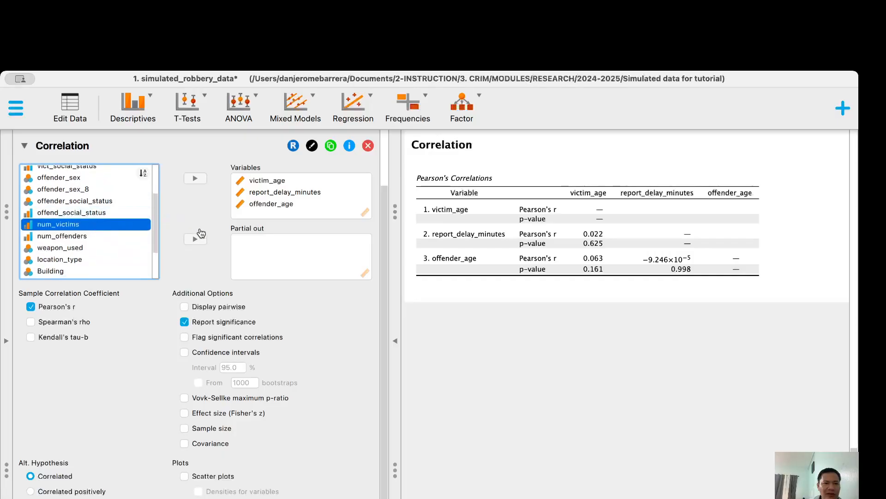
click(196, 178)
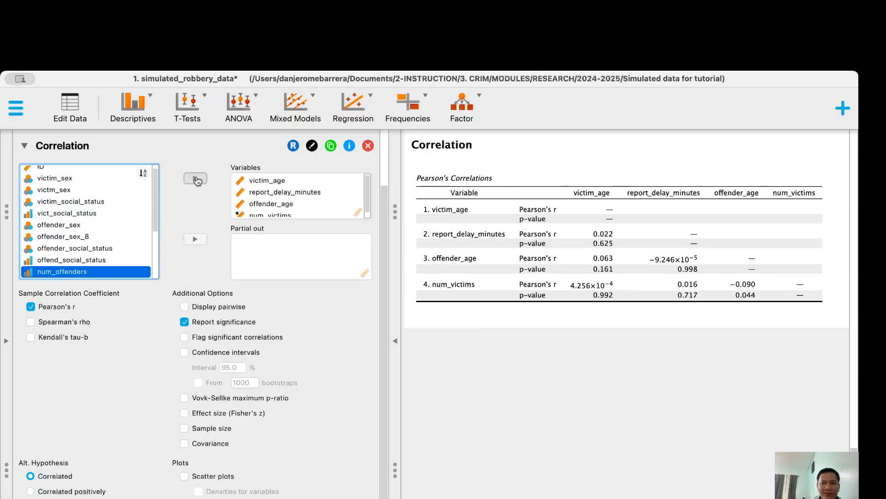
scroll(137, 241, down, 3)
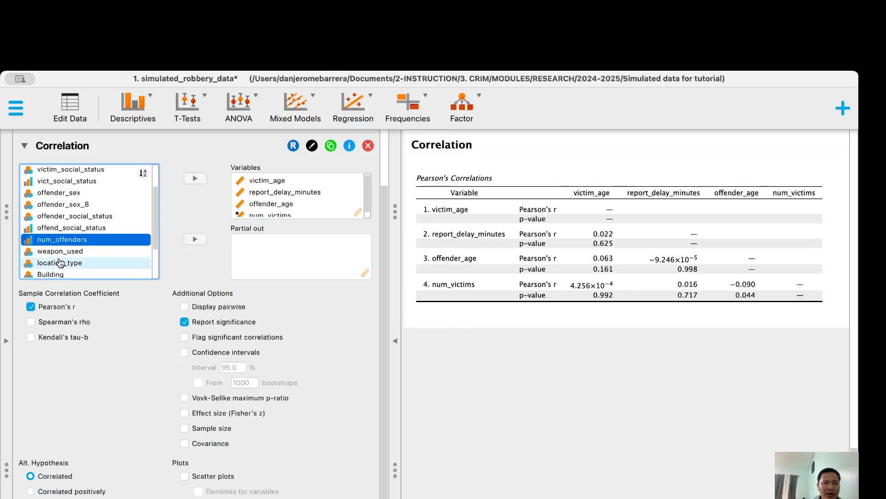
click(195, 178)
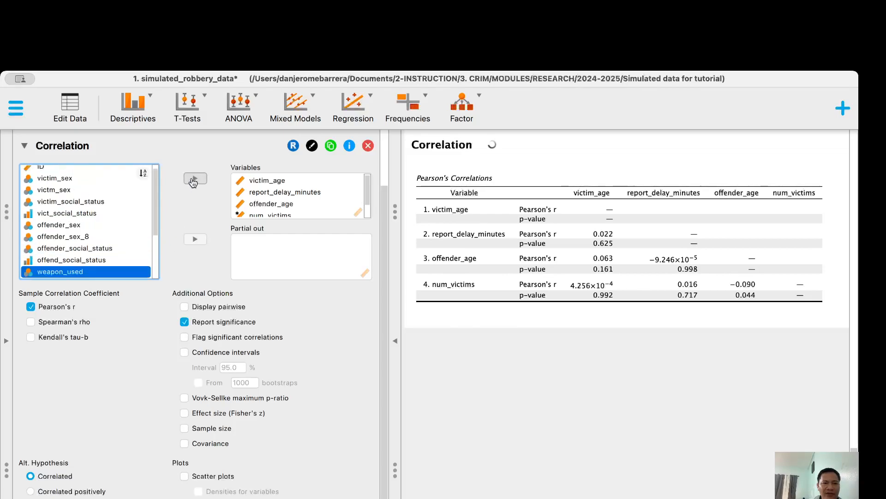
scroll(137, 204, down, 5)
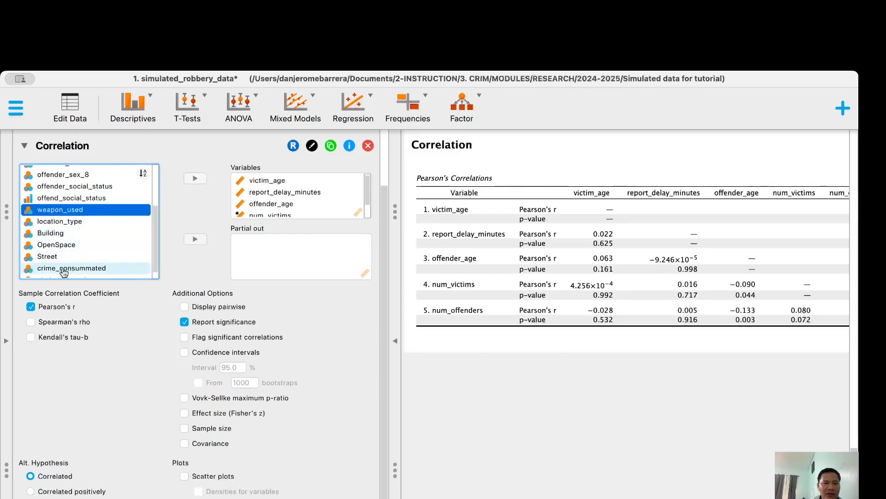
scroll(64, 274, down, 1)
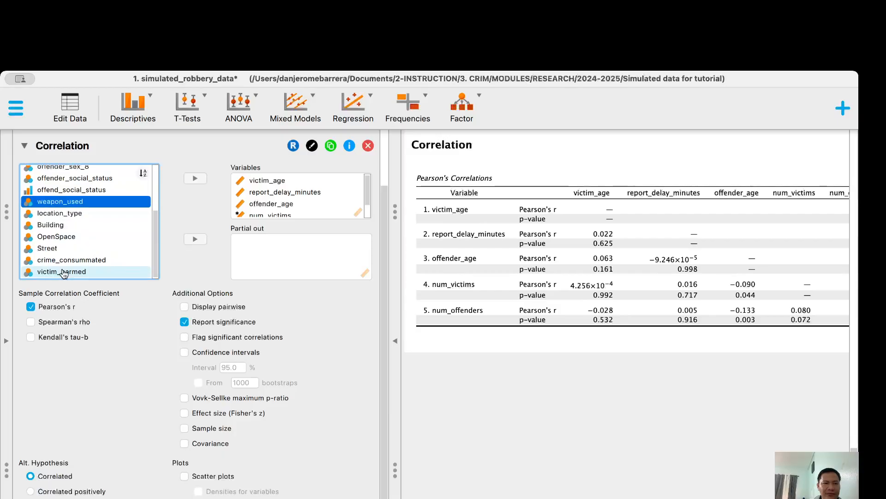
scroll(525, 243, down, 1)
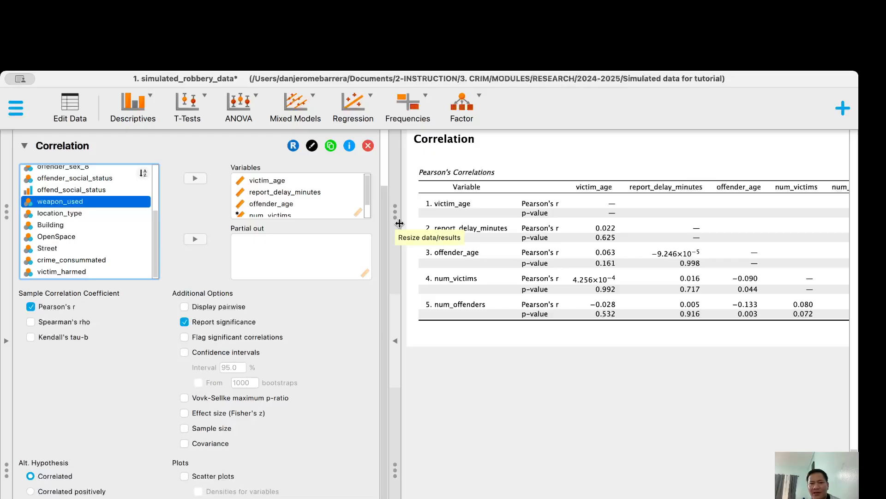
- Reorder the correlation variables so that report_delay_minutes comes first, ahead of victim_age
scroll(505, 240, right, 3)
scroll(505, 241, left, 3)
scroll(506, 241, up, 1)
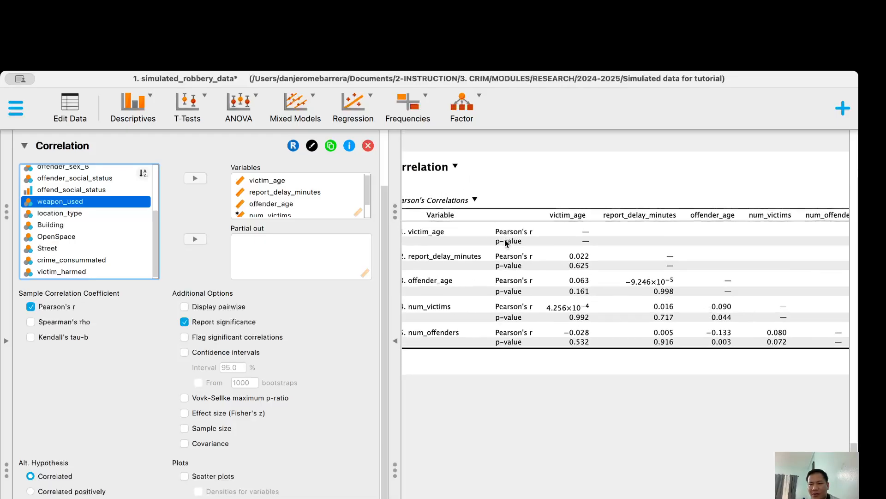
scroll(505, 241, down, 1)
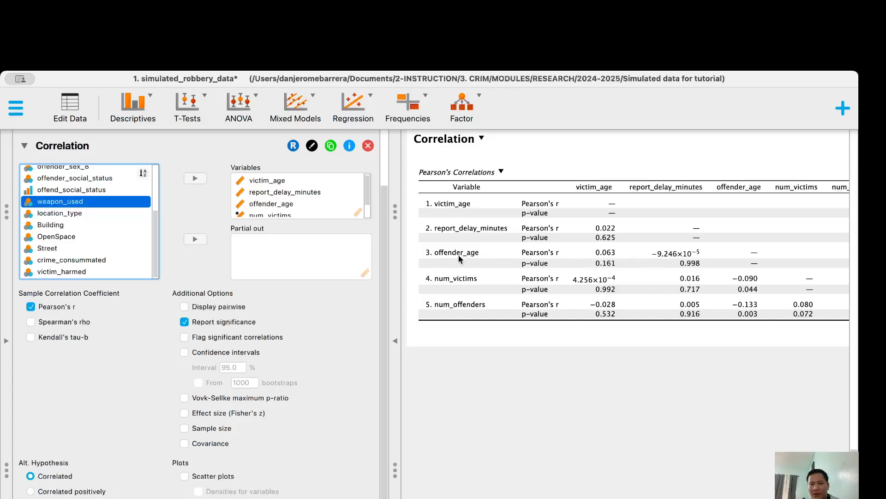
click(275, 193)
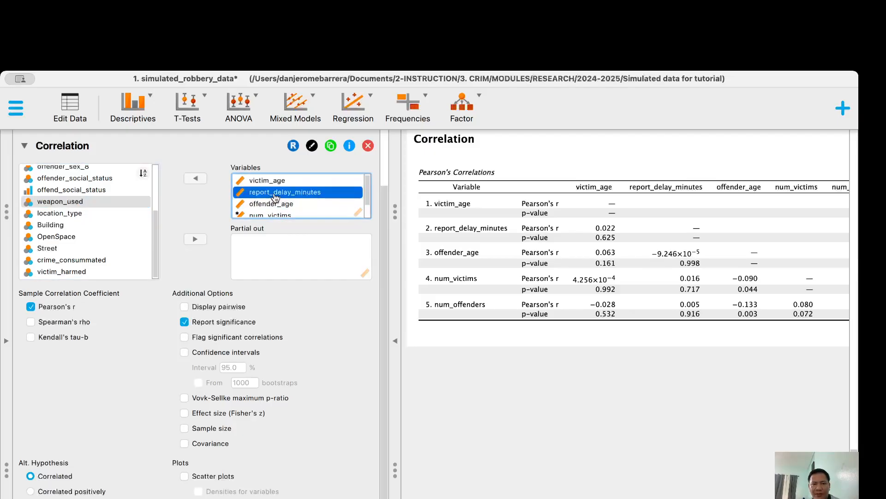
drag(275, 193, 275, 177)
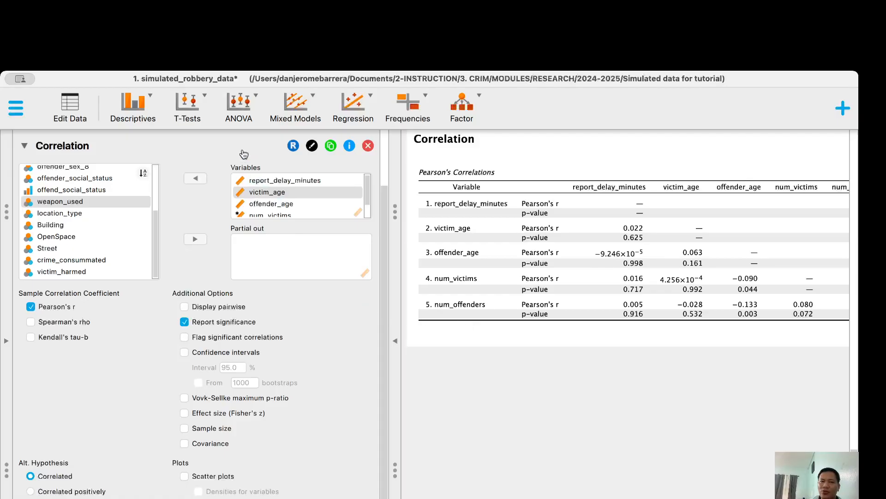
- Run a classical contingency tables chi-square test with weapon_used as the rows and victim_harmed as the columns
click(408, 106)
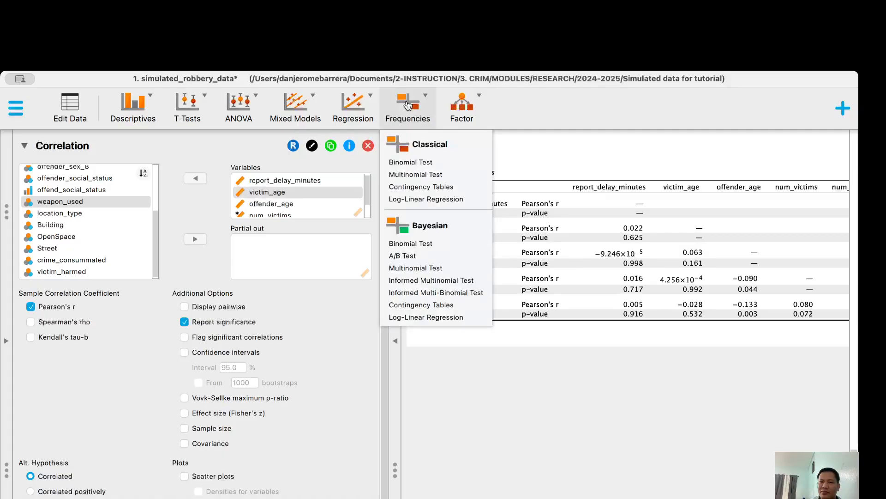
click(403, 186)
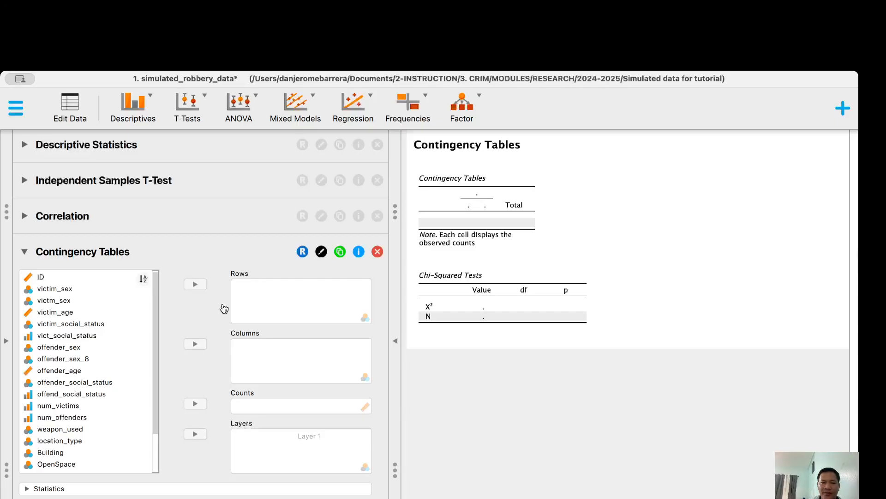
click(49, 429)
scroll(49, 434, down, 3)
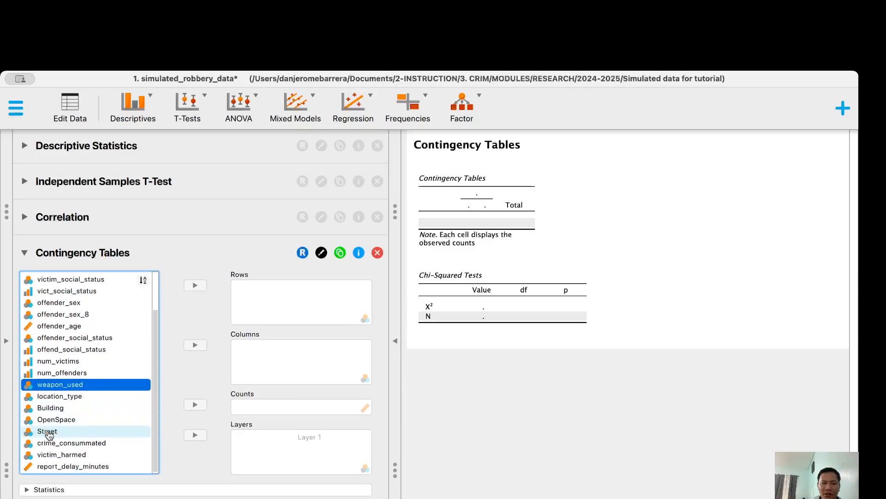
click(47, 456)
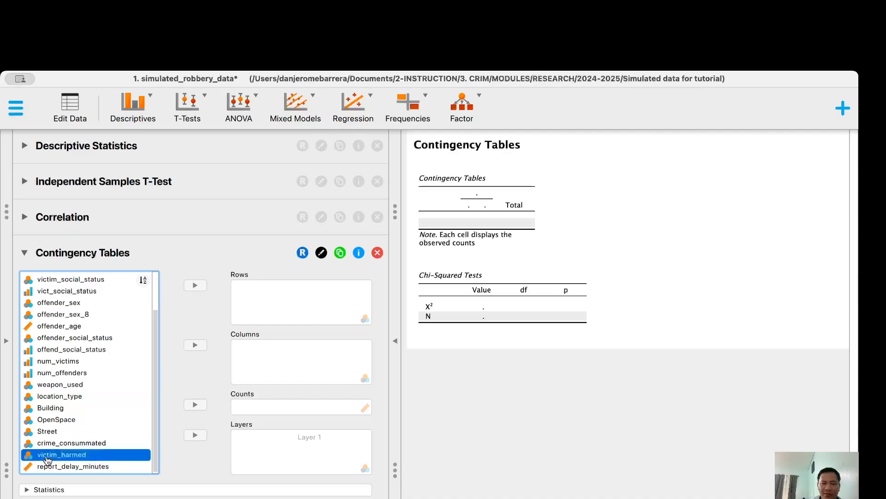
click(48, 388)
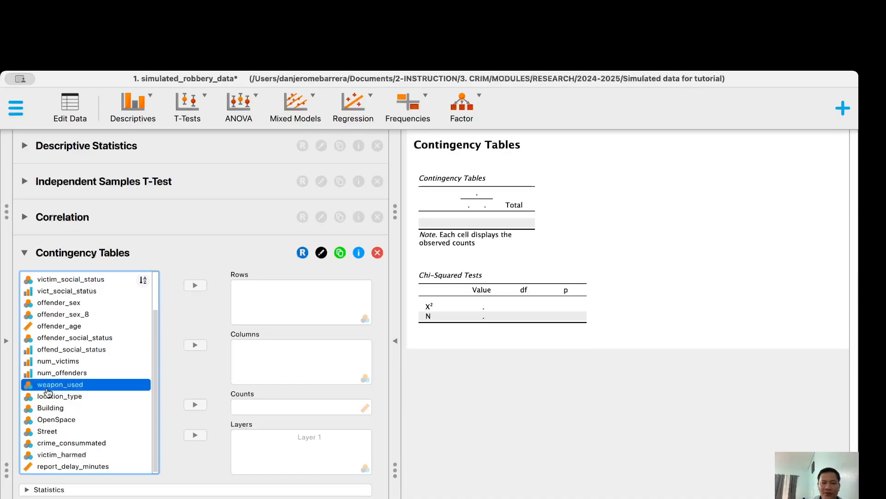
click(199, 286)
scroll(101, 393, down, 1)
scroll(101, 393, down, 2)
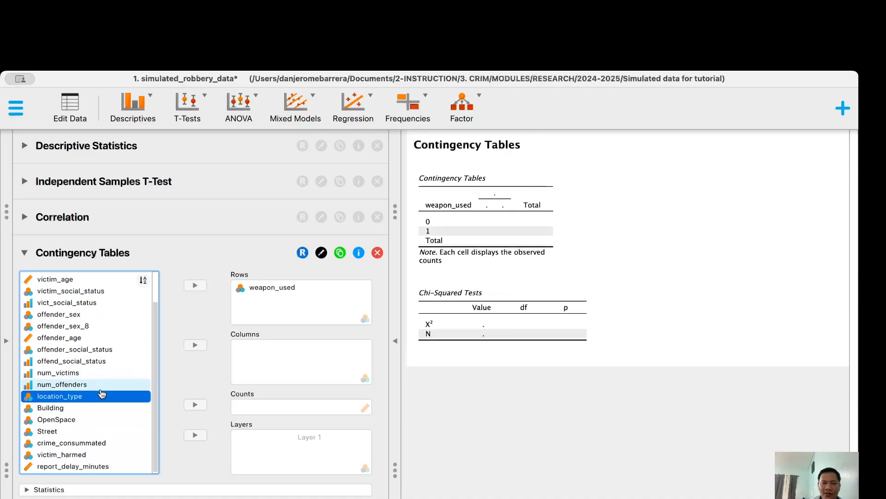
click(67, 460)
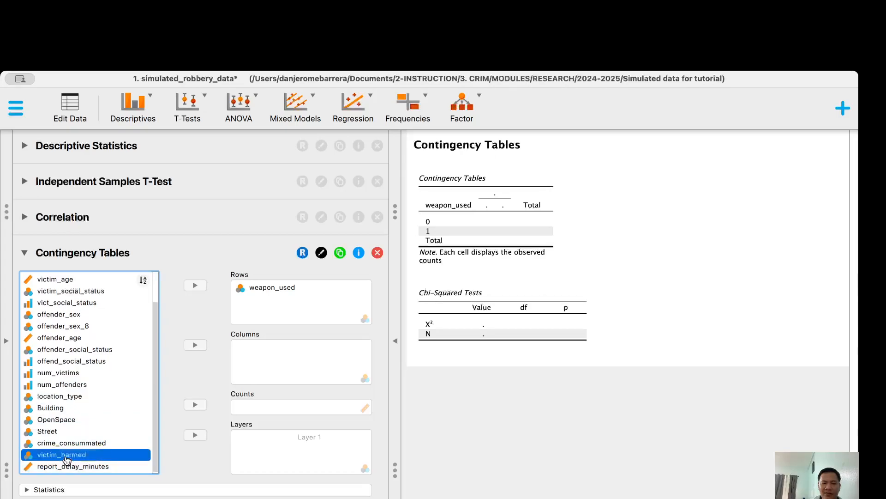
click(194, 345)
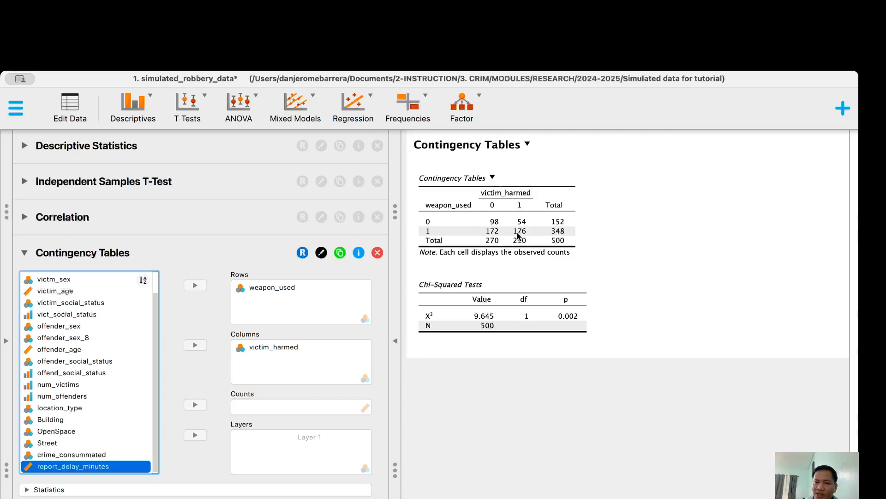
- Review the contingency table and chi-squared results alongside the earlier correlation and t-test output
click(427, 235)
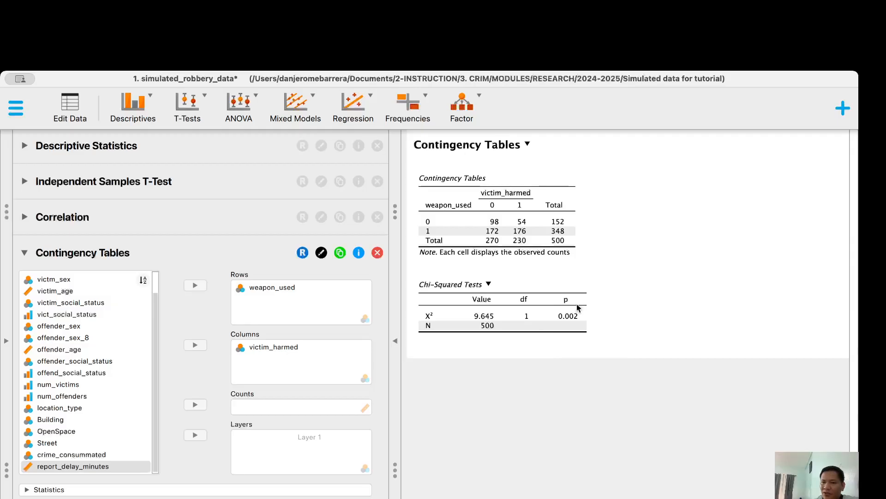
scroll(577, 307, up, 5)
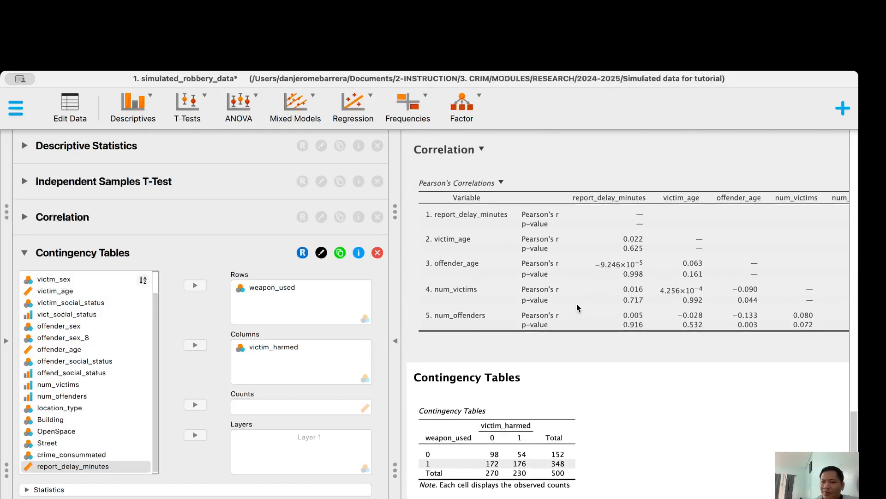
scroll(577, 308, down, 5)
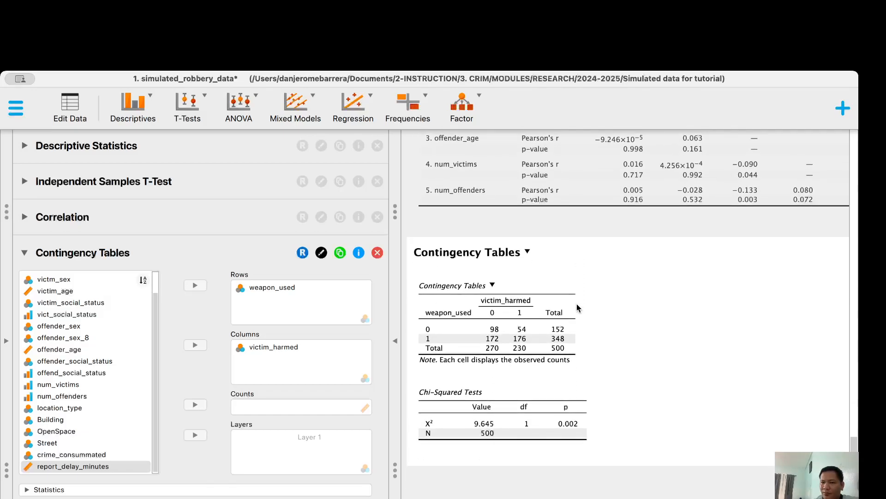
scroll(577, 308, up, 5)
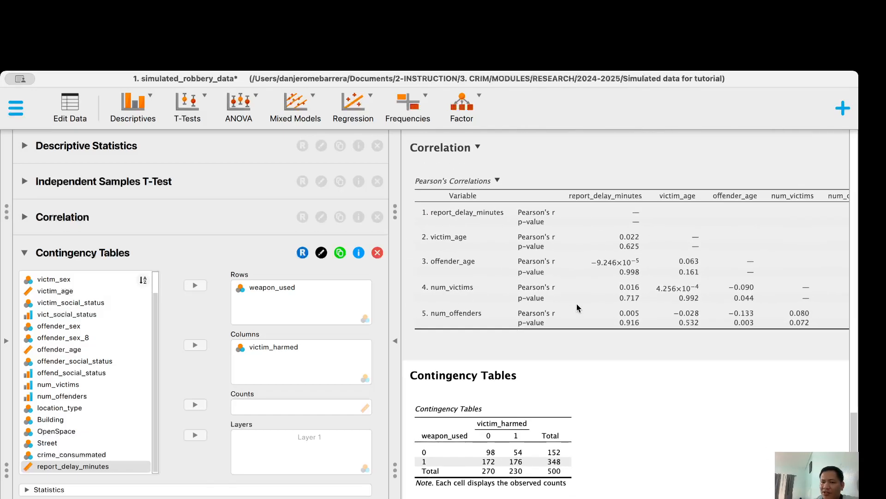
scroll(577, 305, up, 10)
scroll(577, 307, up, 7)
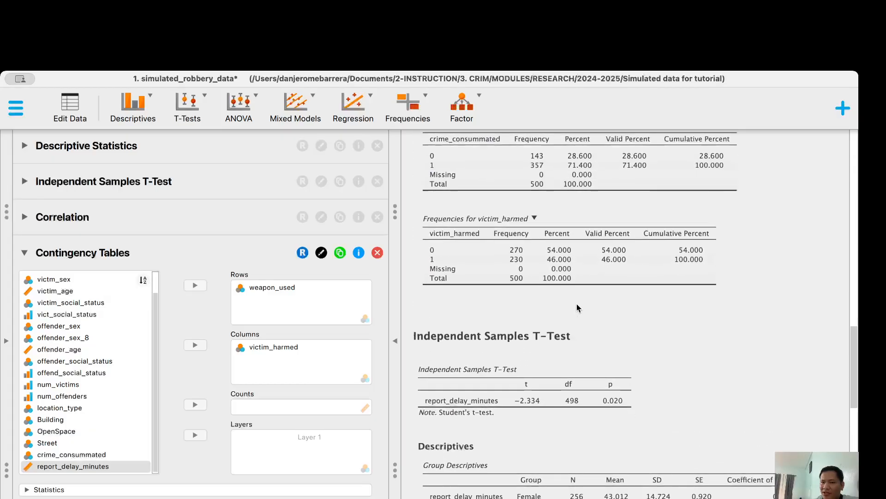
scroll(577, 308, down, 20)
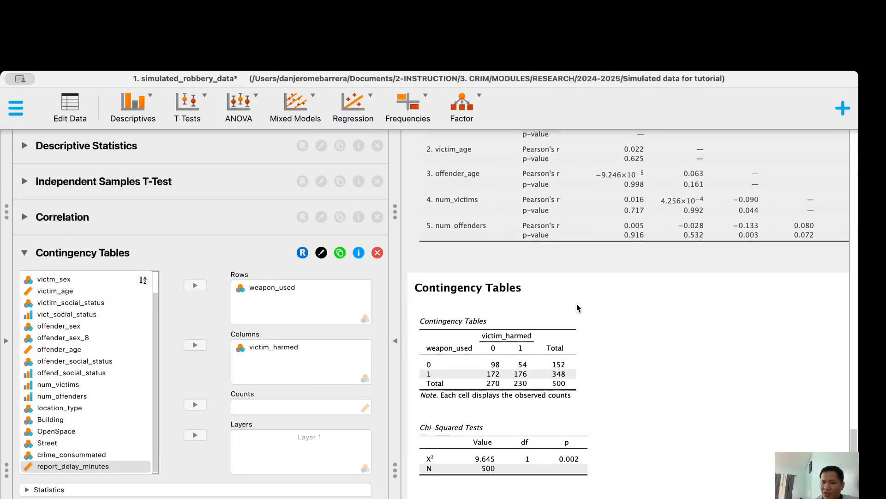
scroll(578, 308, down, 4)
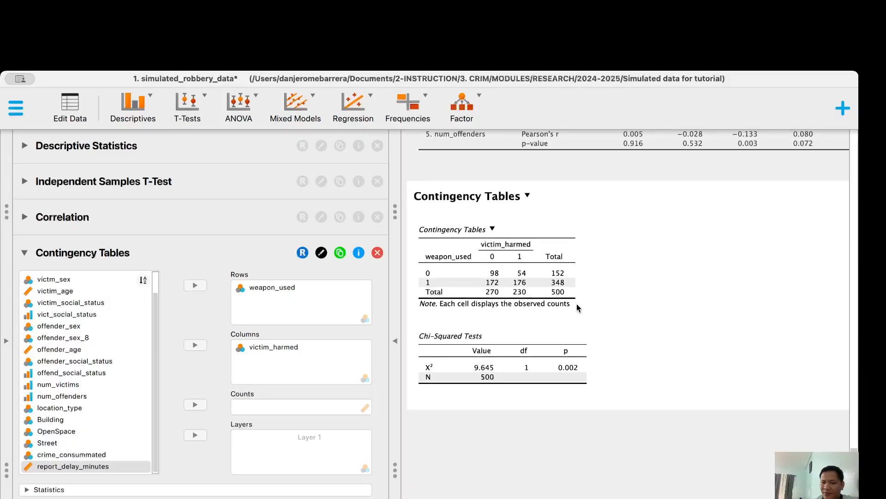